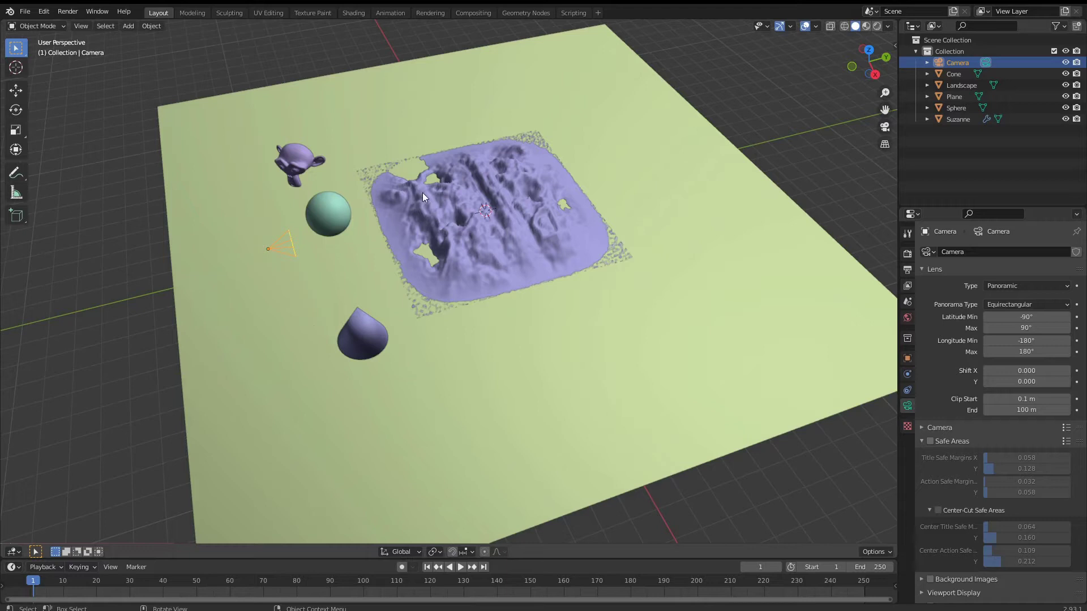
- Look through the panoramic camera with Numpad 0 and zoom in on its frame
{"action": "scroll", "coordinate": [470, 291], "scroll_direction": "down", "scroll_amount": 3}
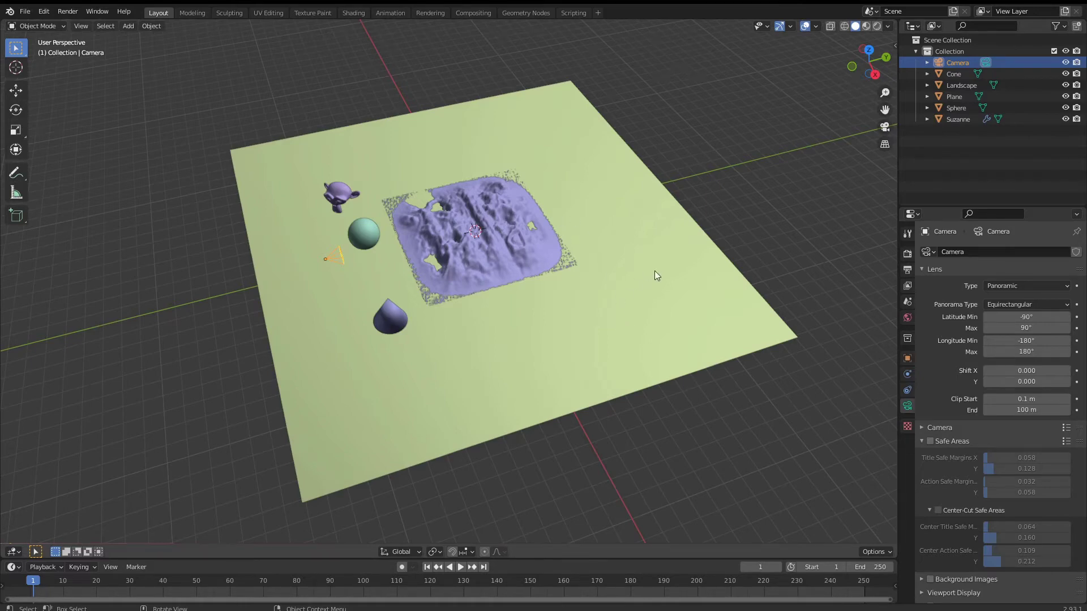
{"action": "key", "text": "KP_0"}
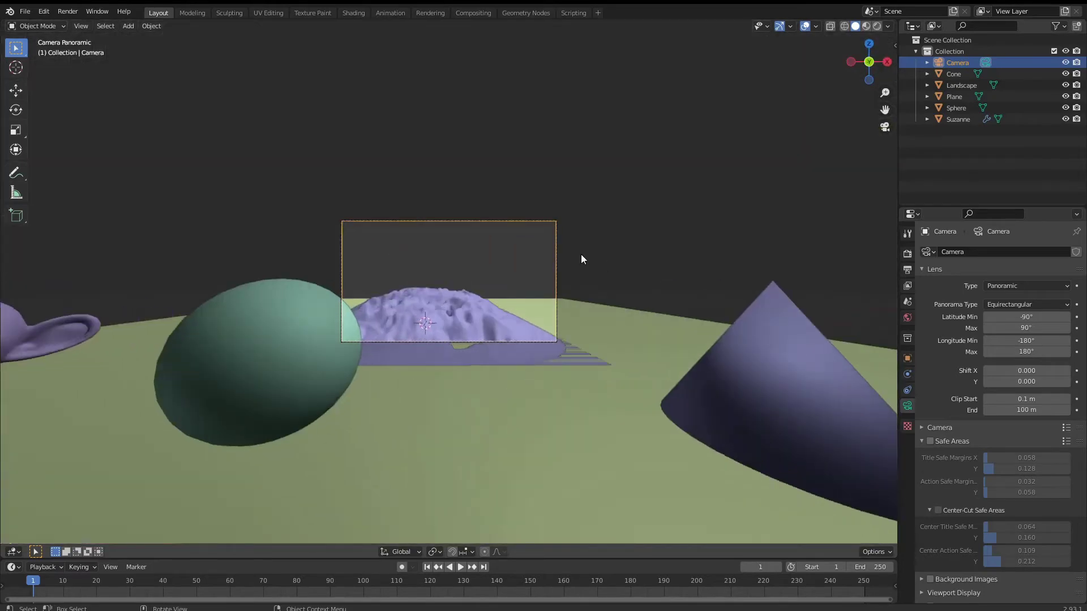
{"action": "scroll", "coordinate": [581, 259], "scroll_direction": "up", "scroll_amount": 3}
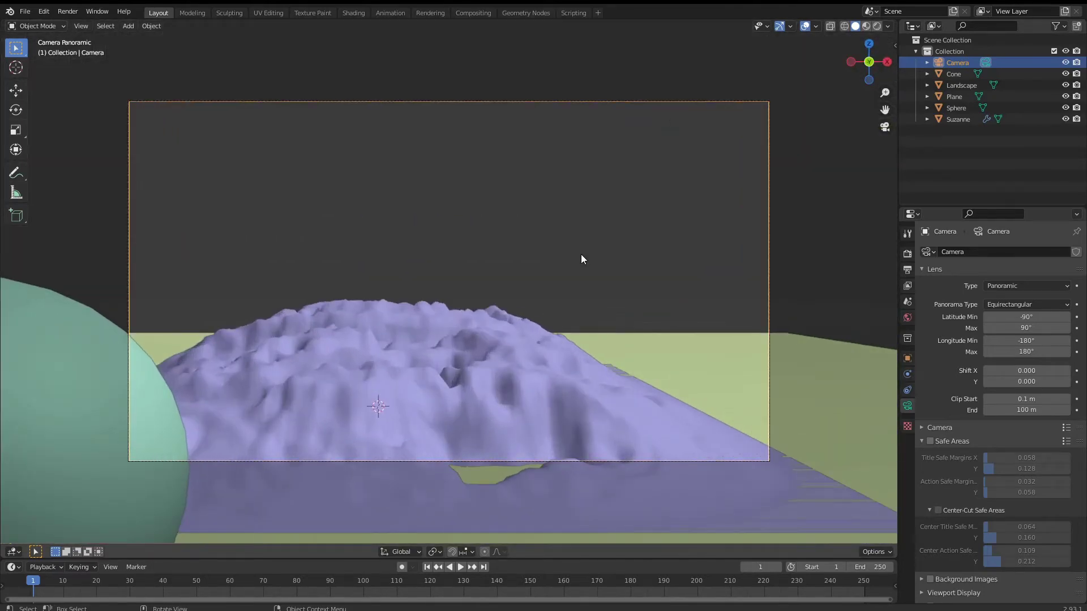
{"action": "scroll", "coordinate": [581, 259], "scroll_direction": "up", "scroll_amount": 1}
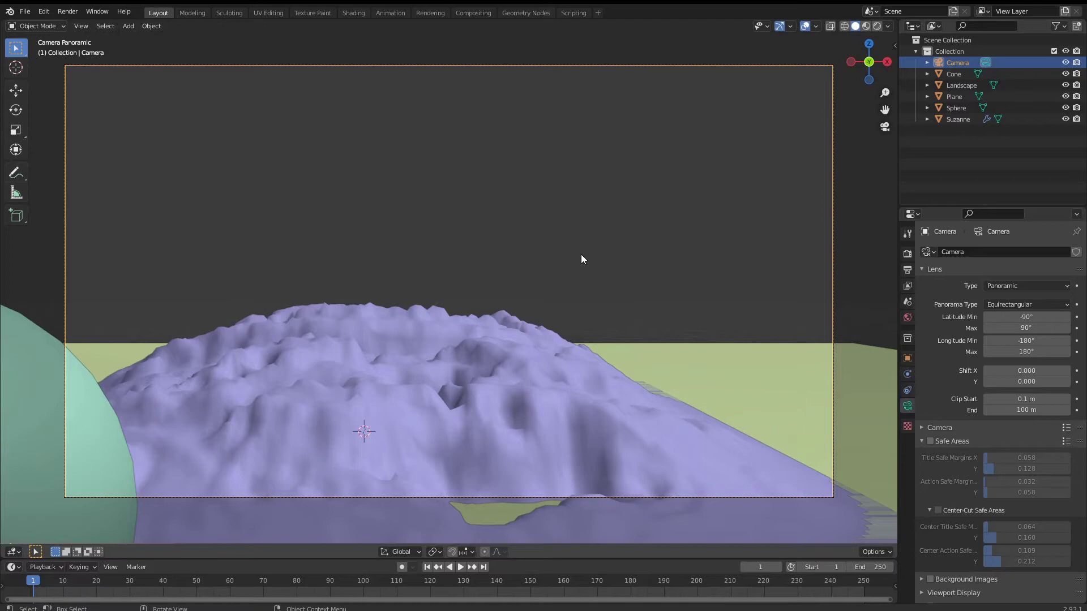
- Switch the viewport to Material Preview so the forest HDRI background shows behind the landscape
{"action": "left_click", "coordinate": [866, 27]}
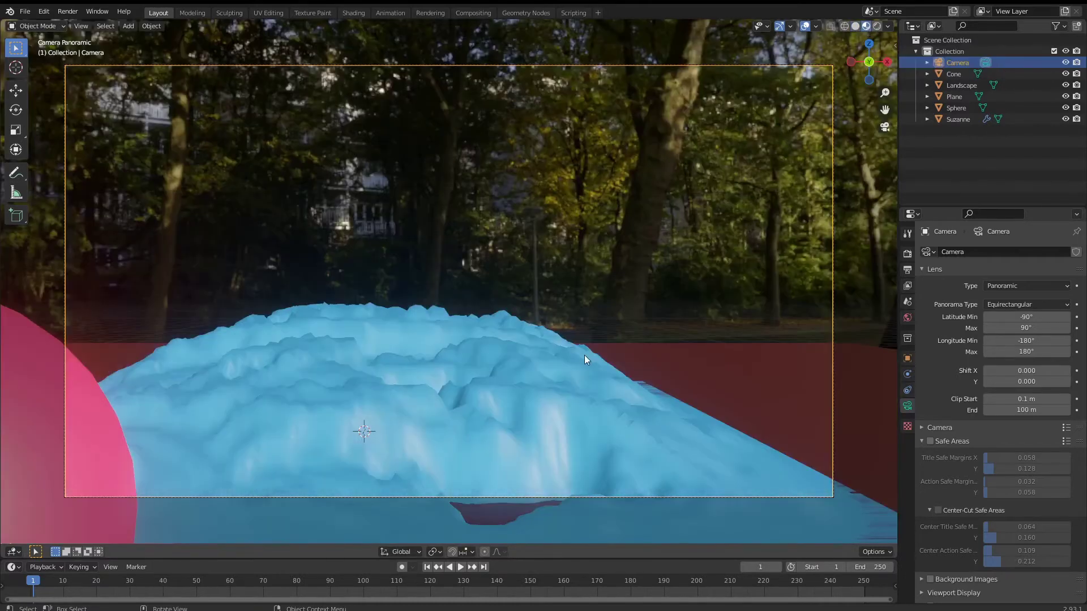
{"action": "scroll", "coordinate": [576, 357], "scroll_direction": "down", "scroll_amount": 1}
{"action": "scroll", "coordinate": [577, 356], "scroll_direction": "up", "scroll_amount": 1}
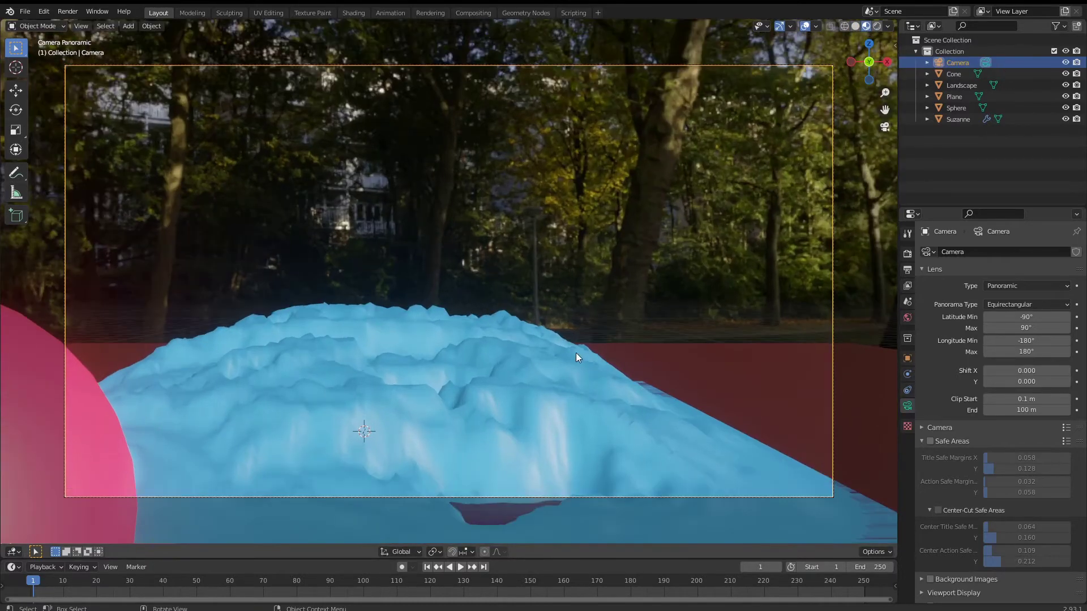
- Review the Output and Camera tabs, ending on Render settings: Cycles, Experimental, GPU Compute, 16 samples
{"action": "left_click", "coordinate": [908, 255]}
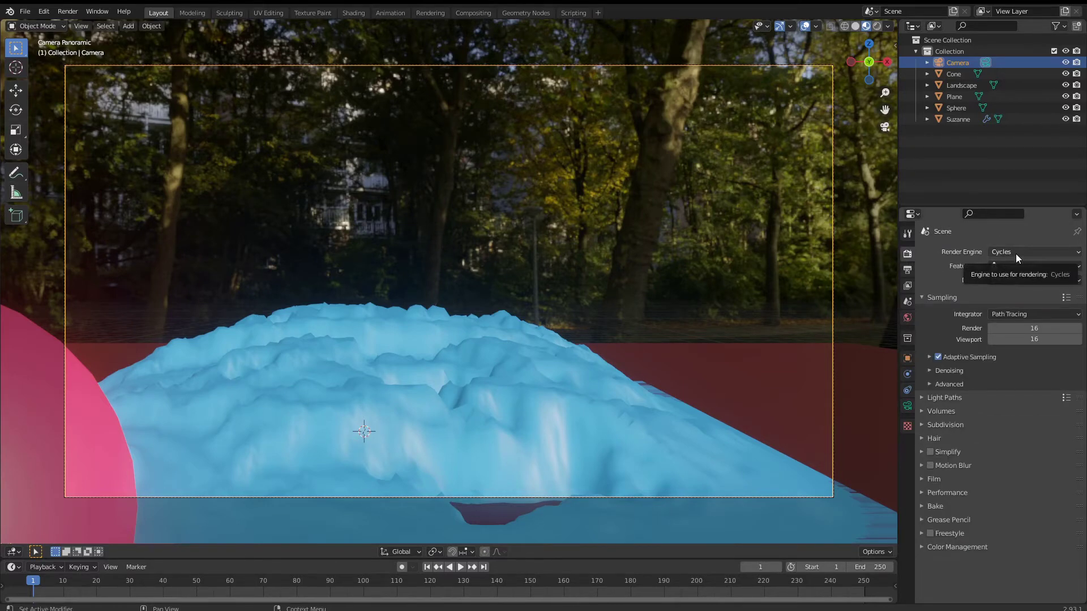
{"action": "left_click", "coordinate": [907, 271]}
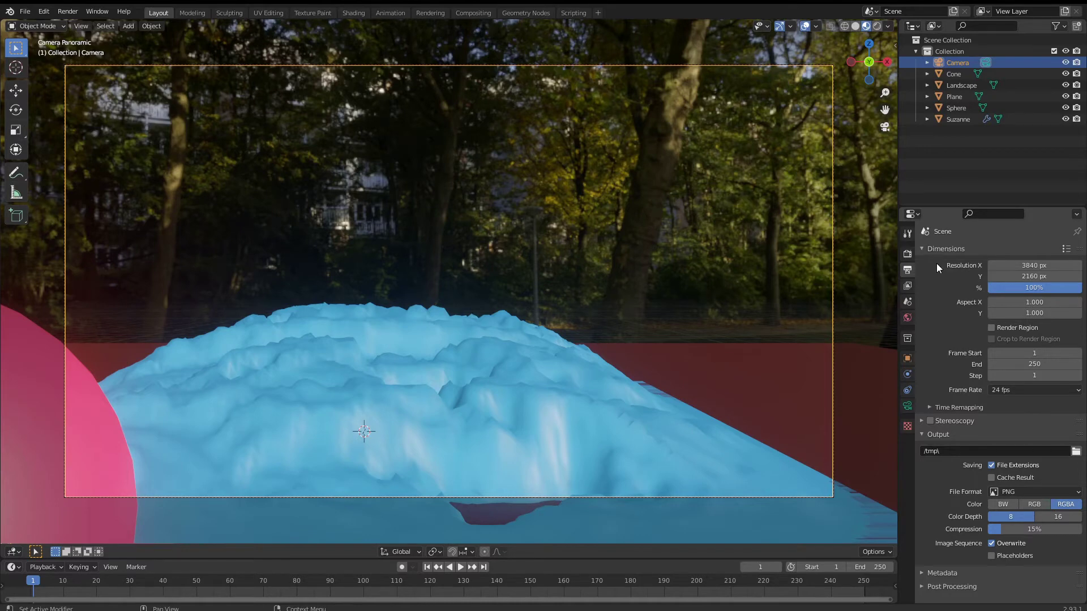
{"action": "left_click", "coordinate": [907, 405]}
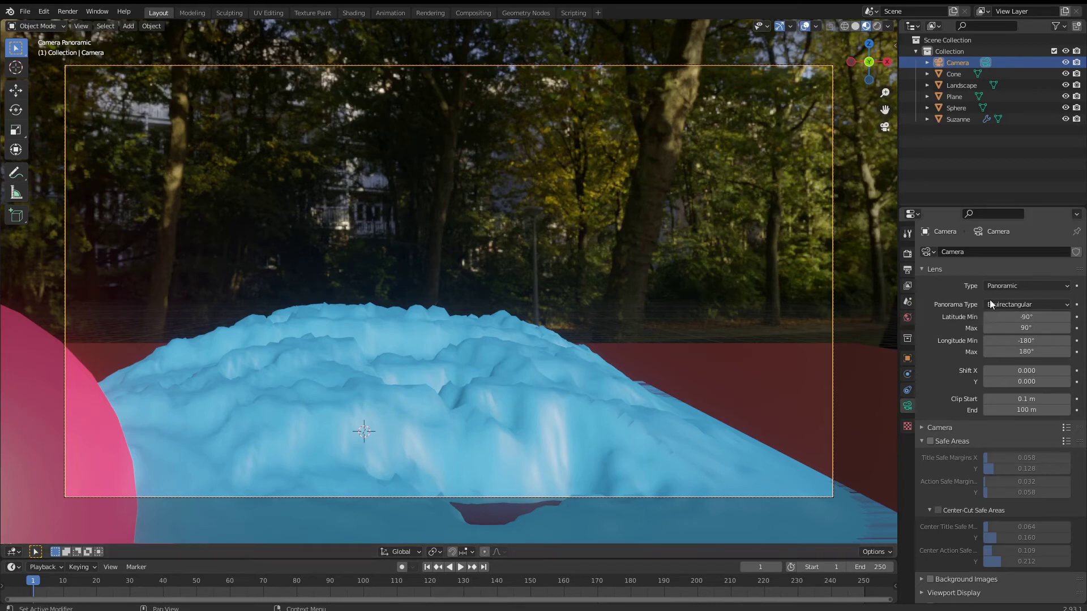
{"action": "left_click", "coordinate": [907, 254]}
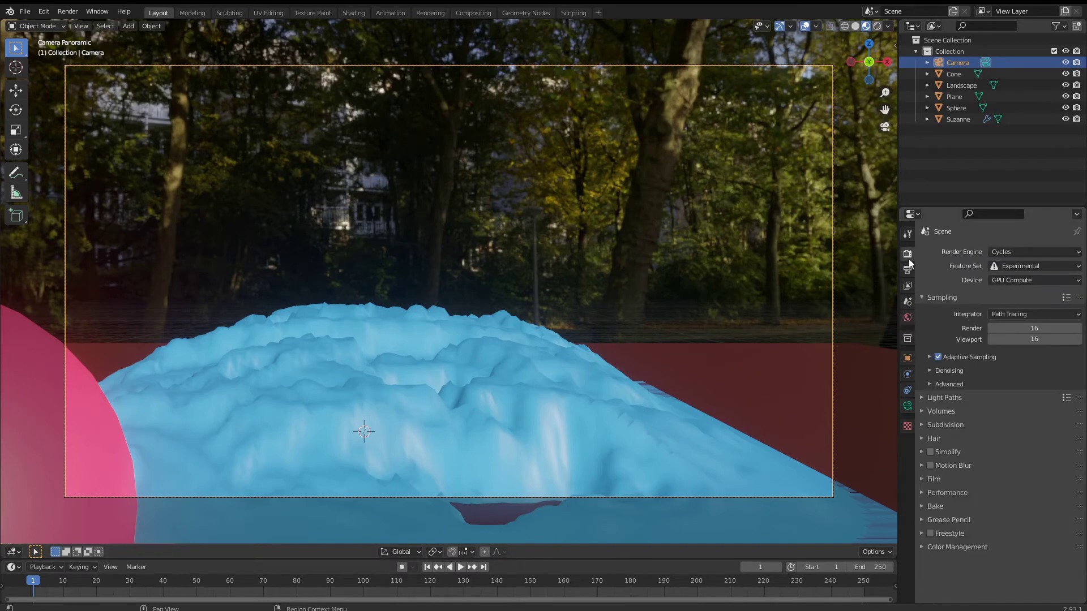
- Switch the viewport to Rendered shading for a live 16-sample Cycles preview of the panorama
{"action": "left_click", "coordinate": [875, 25]}
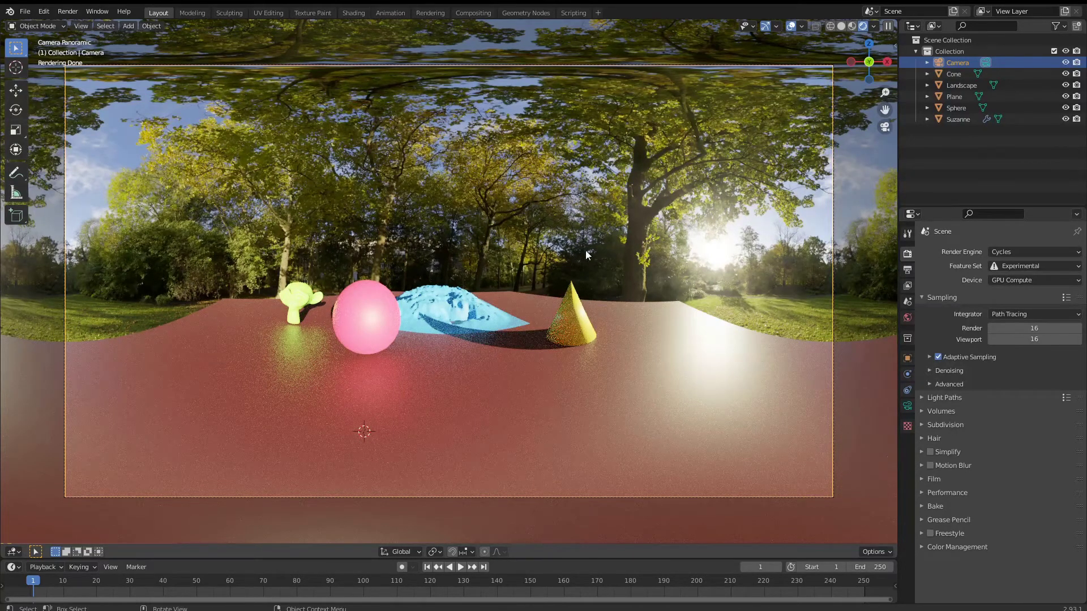
- Enable the camera's Safe Areas and Center-Cut Safe Areas, setting every margin to 0
{"action": "left_click", "coordinate": [907, 405]}
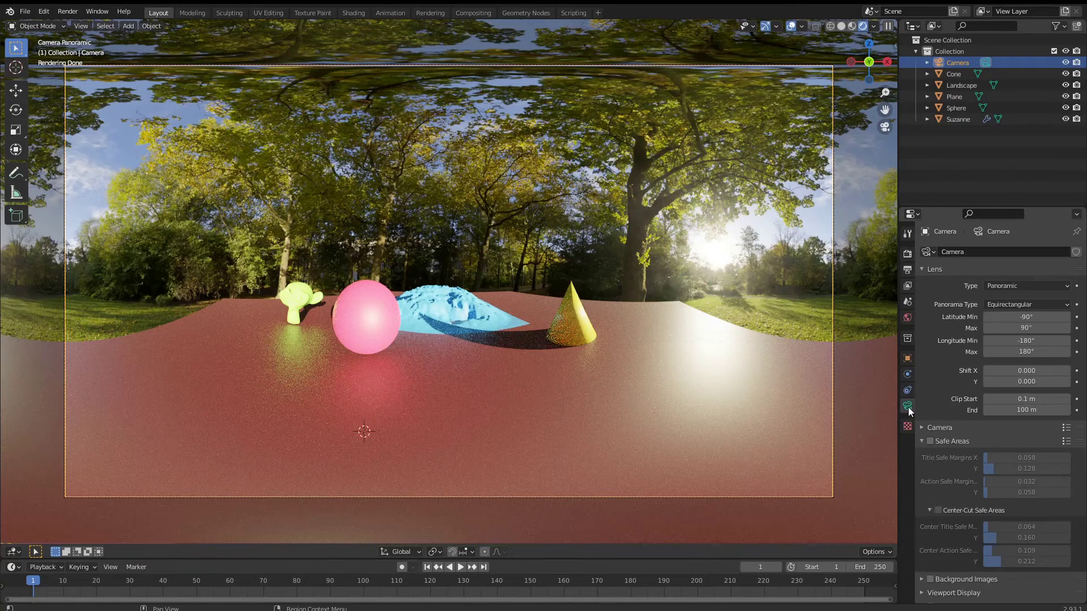
{"action": "scroll", "coordinate": [928, 306], "scroll_direction": "down", "scroll_amount": 5}
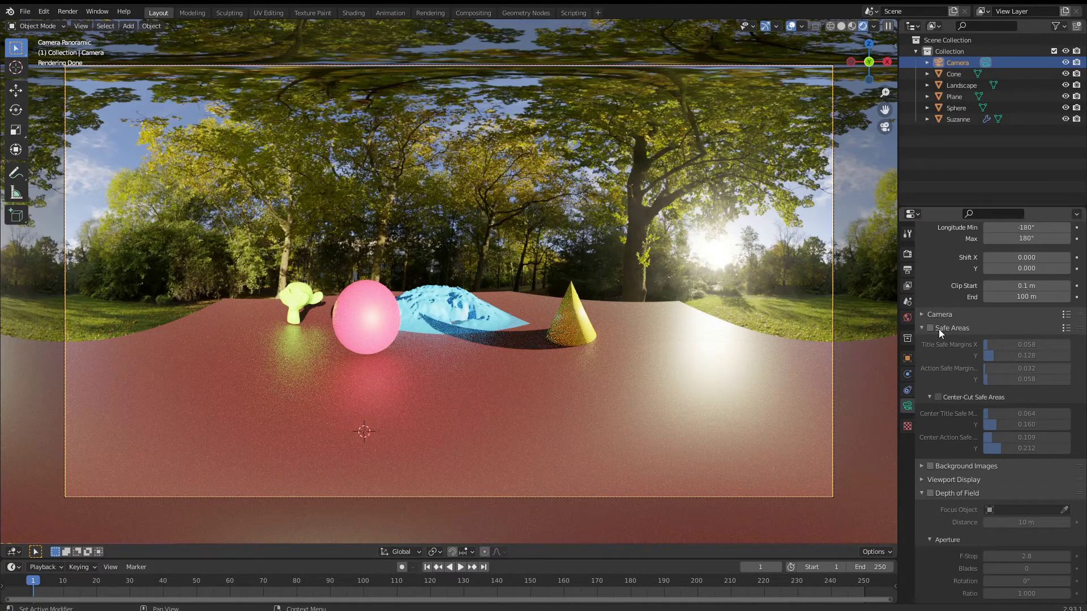
{"action": "left_click", "coordinate": [933, 328]}
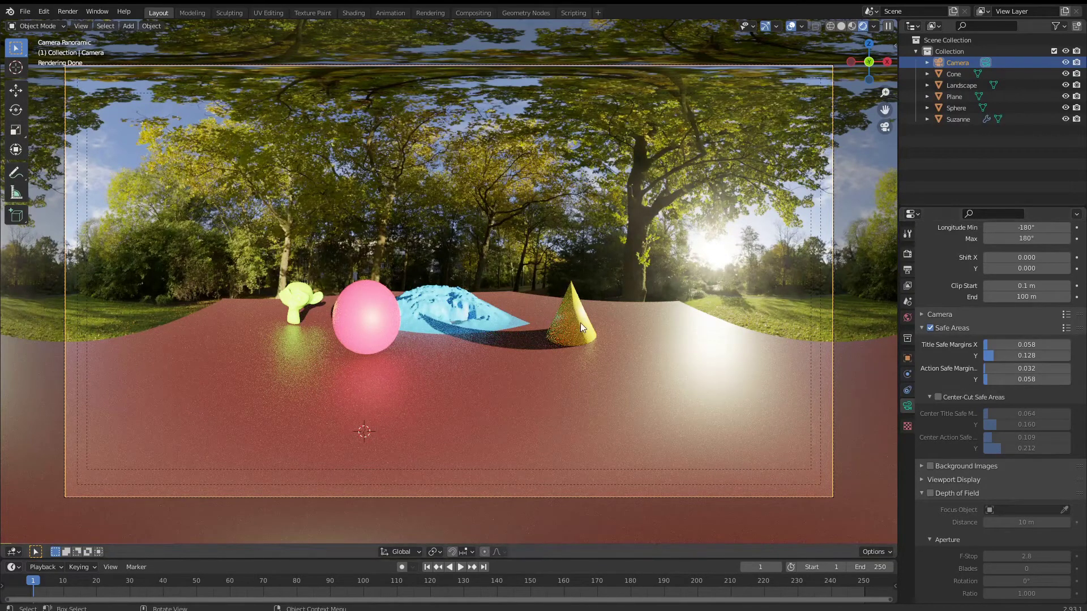
{"action": "left_click_drag", "start_coordinate": [990, 344], "coordinate": [965, 378]}
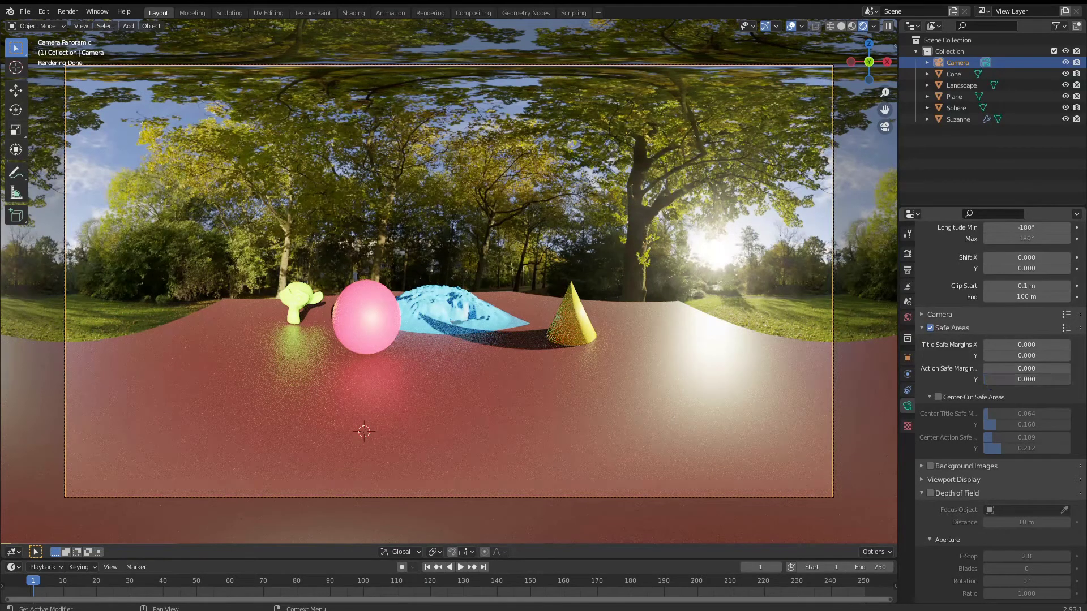
{"action": "left_click", "coordinate": [937, 397]}
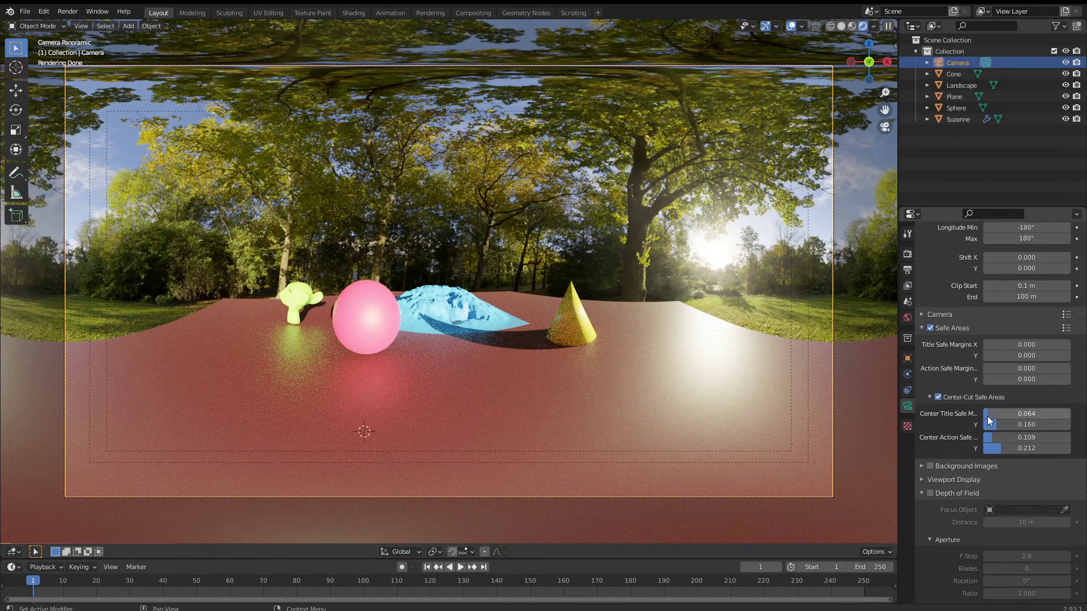
{"action": "left_click_drag", "start_coordinate": [986, 416], "coordinate": [985, 448]}
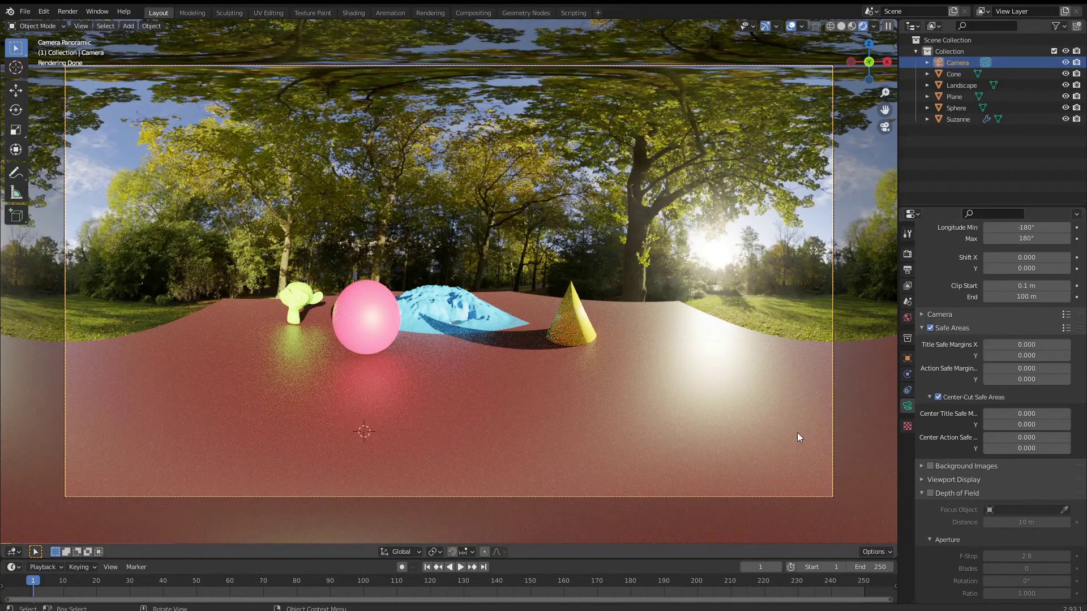
- Set the Center Title Safe X margin to 0.5, then select the camera in the viewport
{"action": "left_click", "coordinate": [1008, 414]}
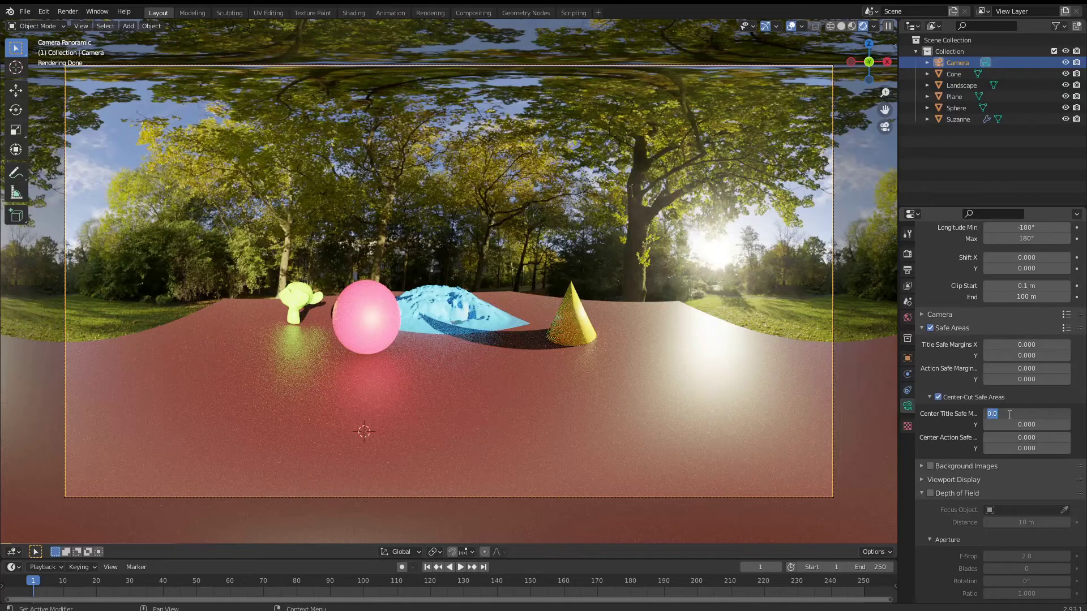
{"action": "key", "text": "BackSpace"}
{"action": "type", "text": "0.5"}
{"action": "key", "text": "Return"}
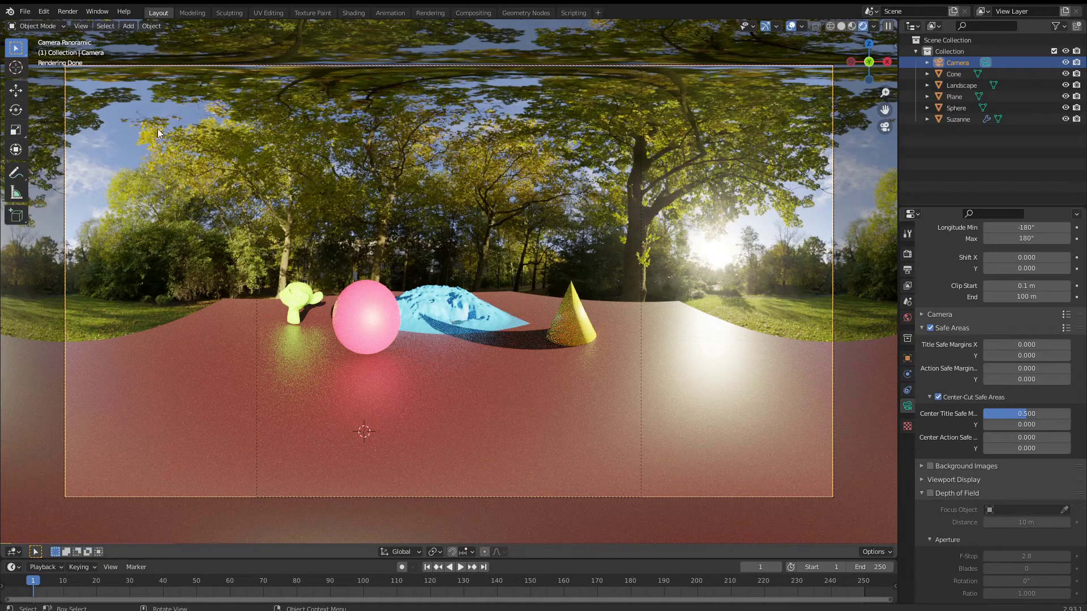
{"action": "left_click", "coordinate": [64, 83]}
- Enable Render Region and Crop to Render Region, dragging the region's side edges to the center-cut guides
{"action": "left_click", "coordinate": [907, 271]}
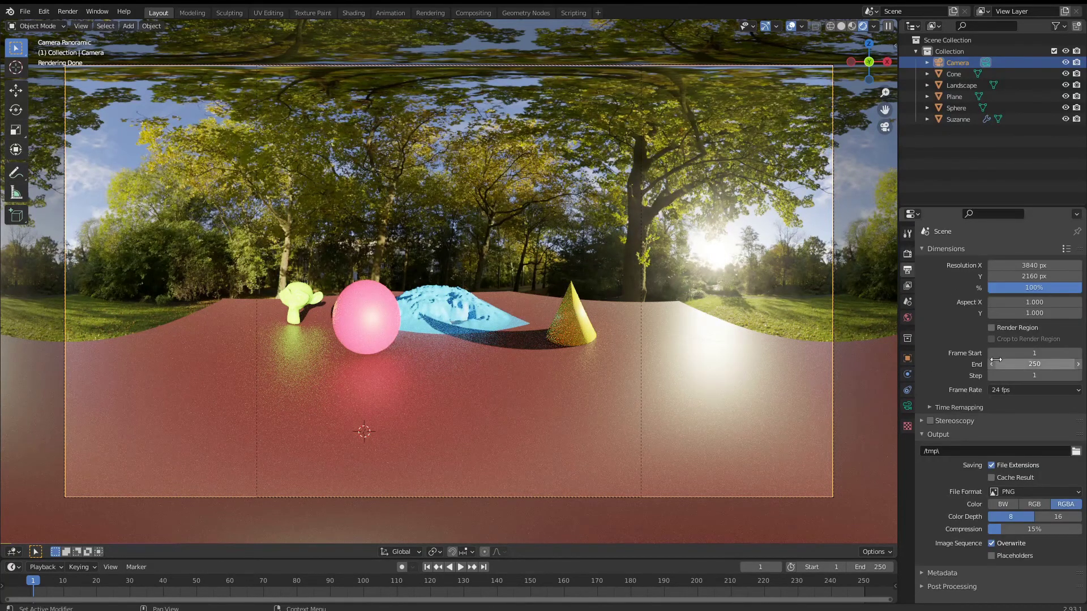
{"action": "left_click", "coordinate": [991, 328]}
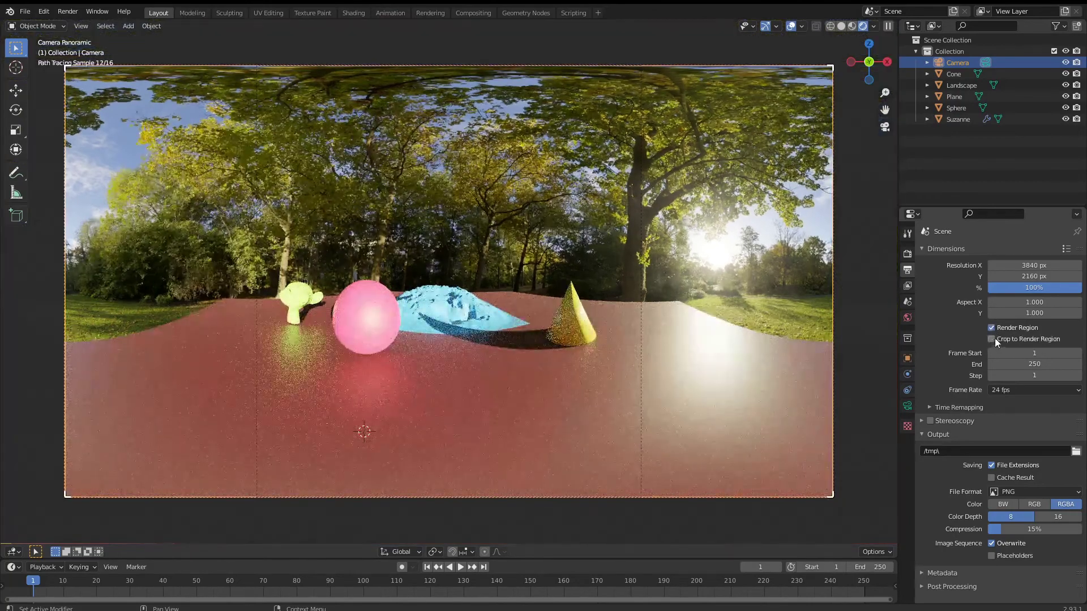
{"action": "left_click", "coordinate": [992, 339]}
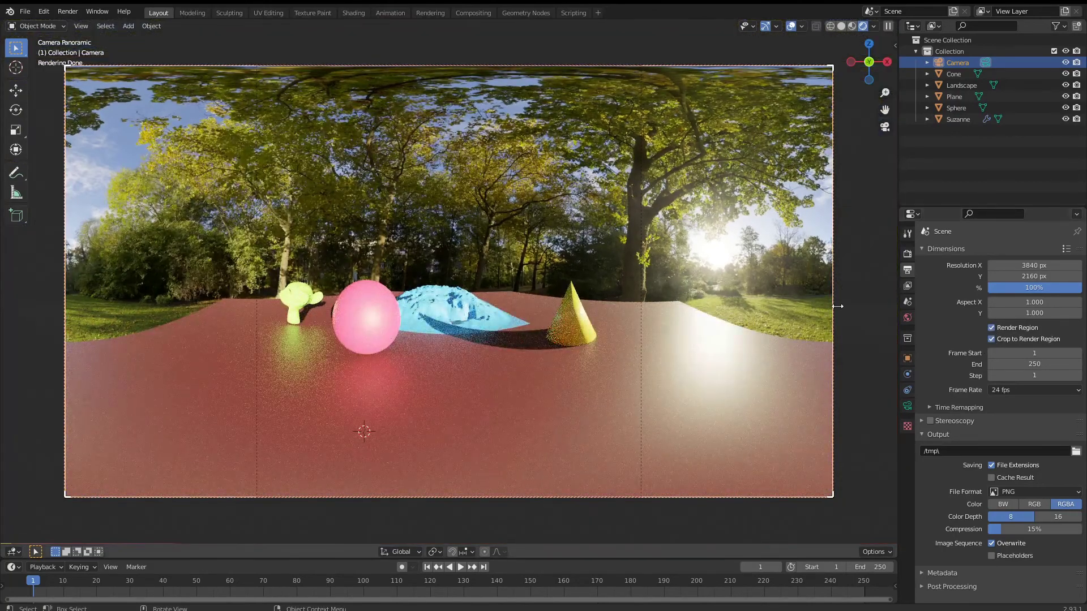
{"action": "left_click_drag", "start_coordinate": [837, 306], "coordinate": [641, 358]}
{"action": "left_click_drag", "start_coordinate": [65, 333], "coordinate": [255, 369]}
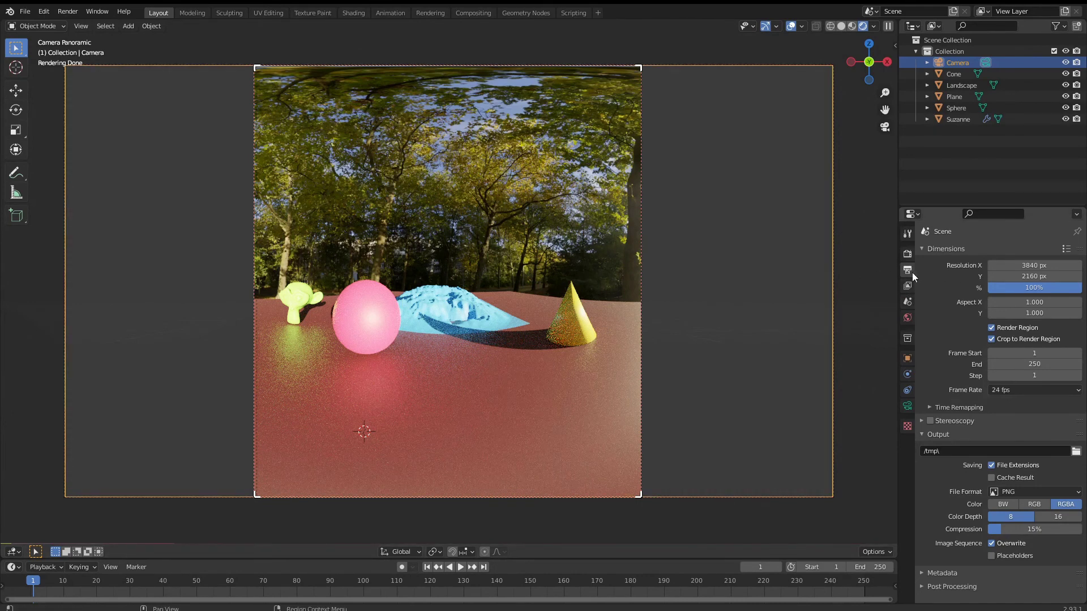
- Turn on Stereoscopy in the Output properties
{"action": "left_click", "coordinate": [907, 254]}
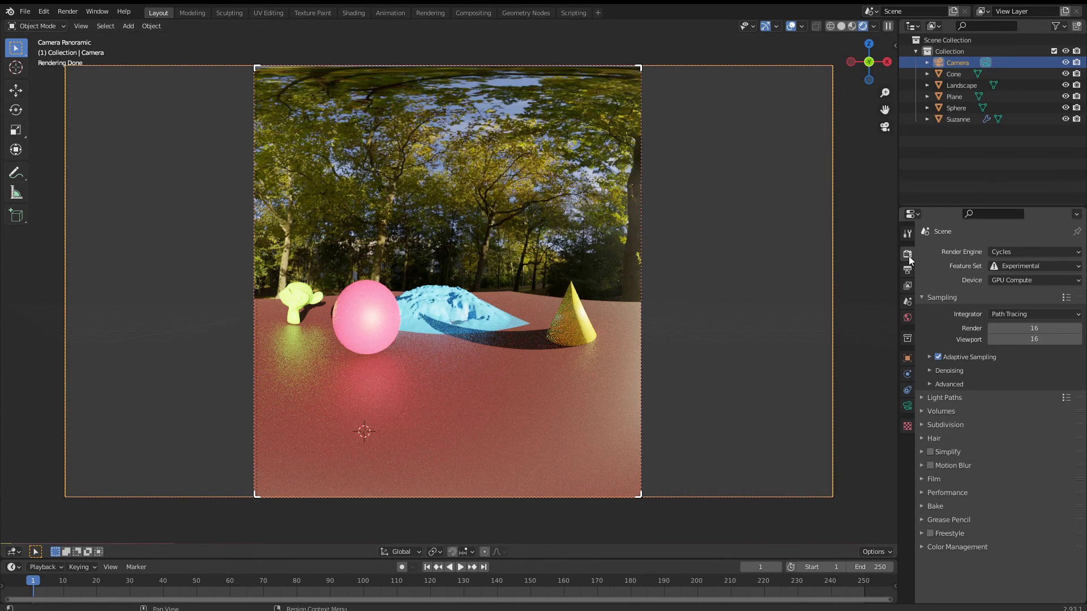
{"action": "left_click", "coordinate": [907, 273]}
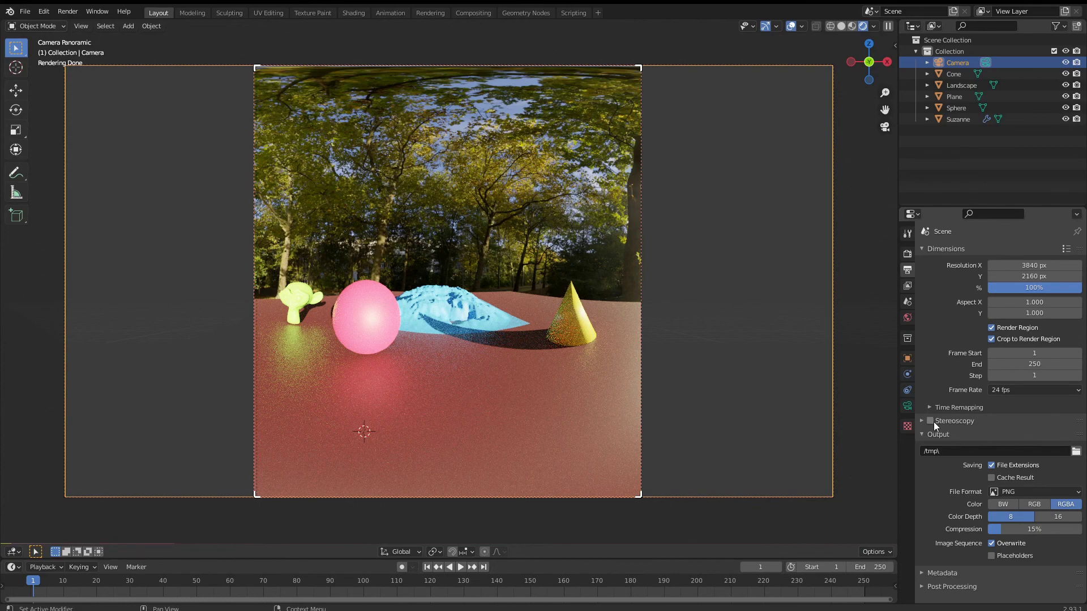
{"action": "left_click", "coordinate": [931, 421]}
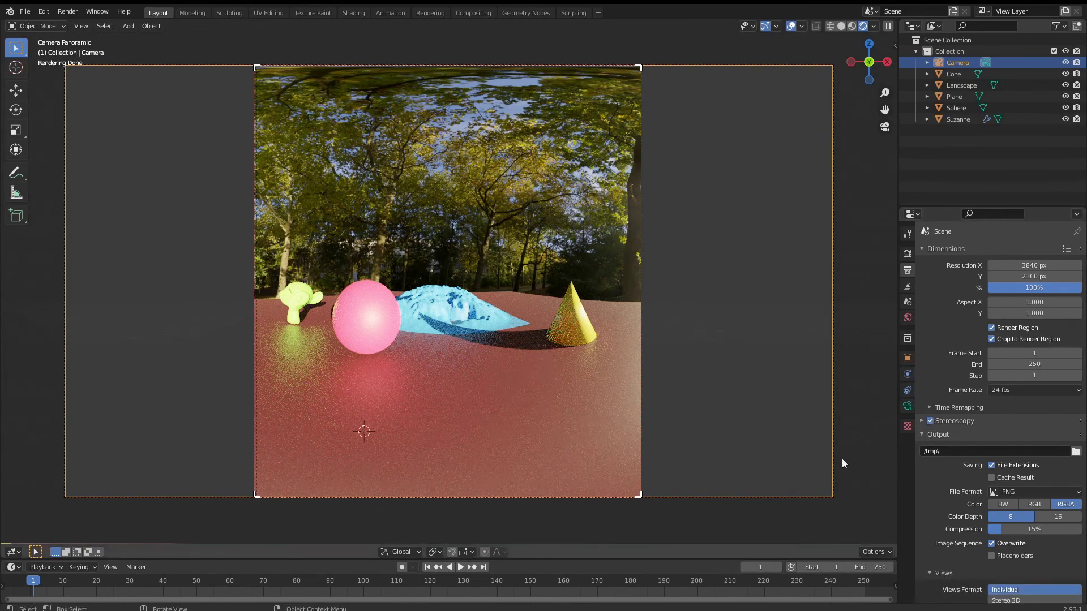
- Expand the camera's Stereoscopy panel, showing Off-Axis mode and 0.065 m interocular distance
{"action": "left_click", "coordinate": [907, 405]}
{"action": "scroll", "coordinate": [990, 373], "scroll_direction": "down", "scroll_amount": 3}
{"action": "left_click", "coordinate": [991, 374]}
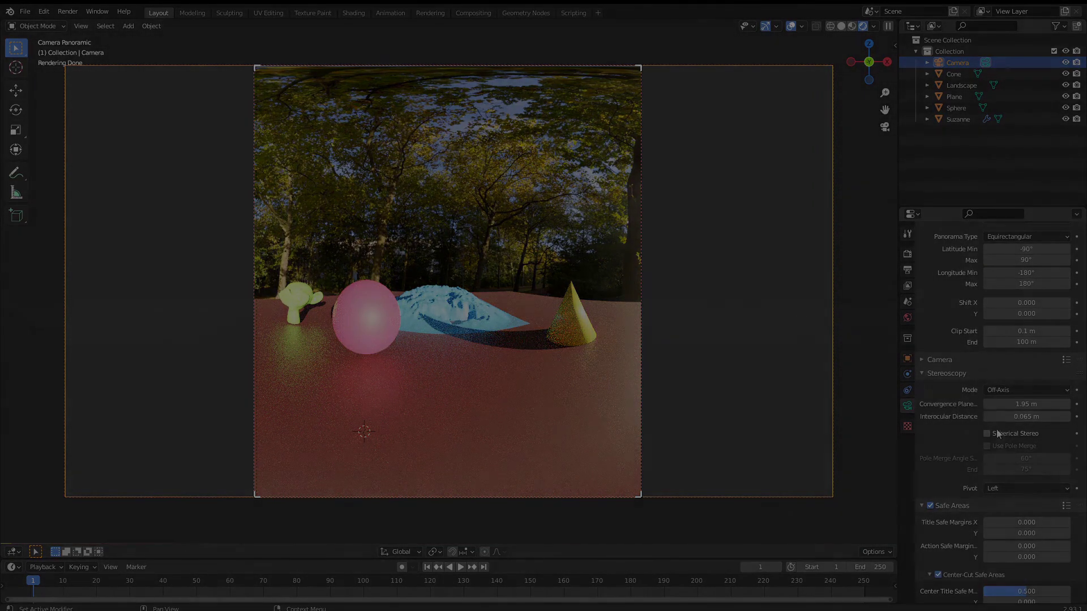